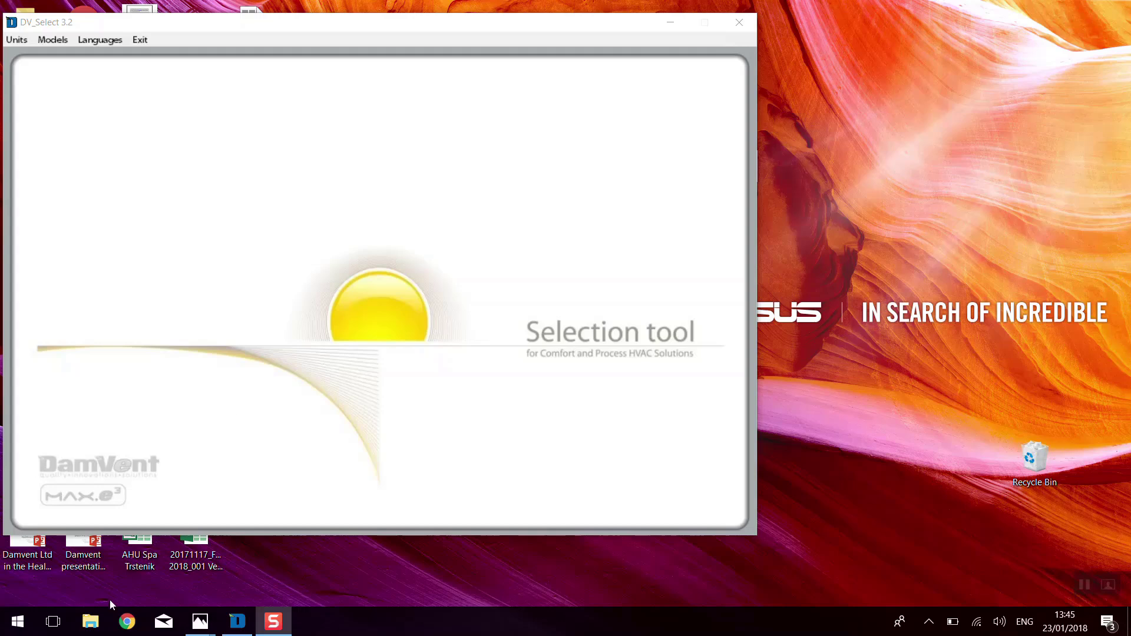
- Open the max.e3 model selection and choose max.e3-06 as the unit type
left_click(52, 42)
mouse_move(58, 62)
left_click(164, 57)
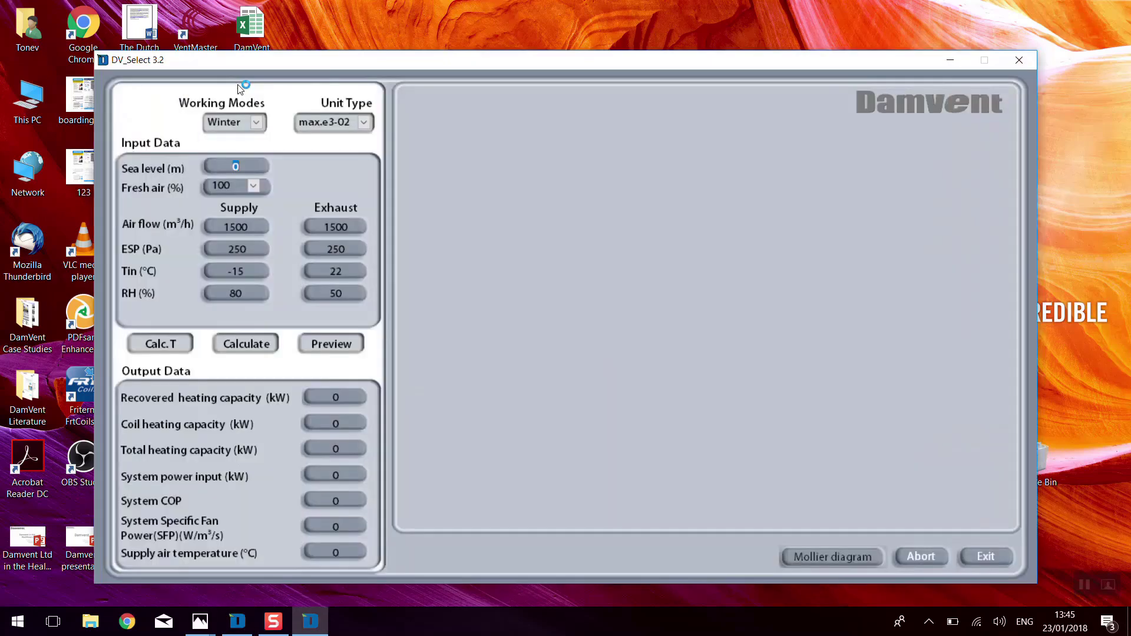
left_click(327, 124)
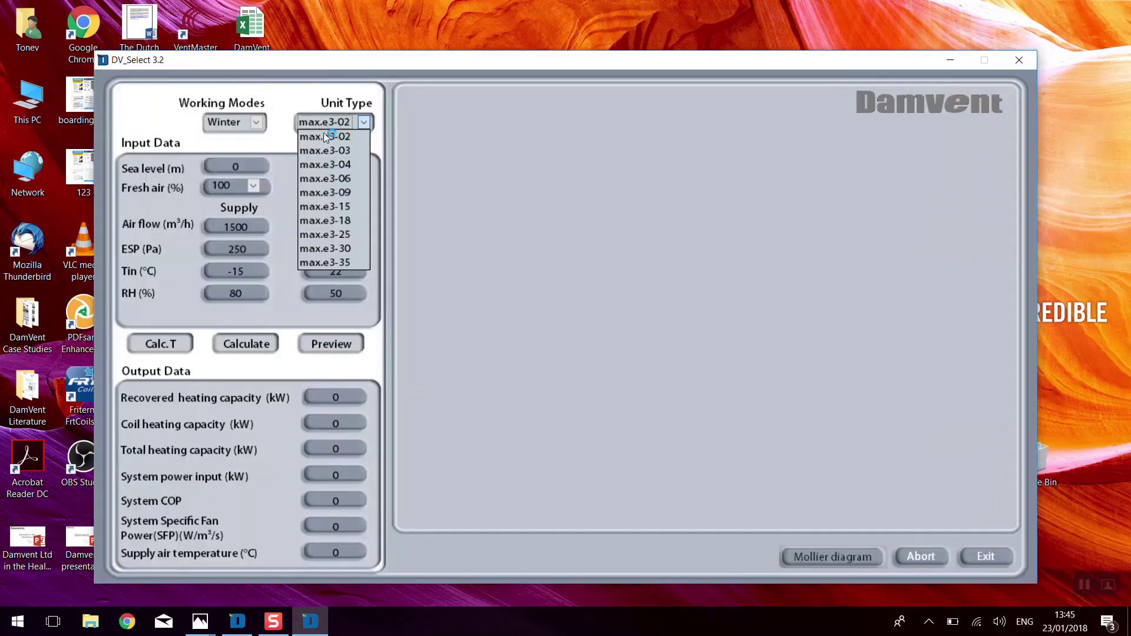
left_click(338, 179)
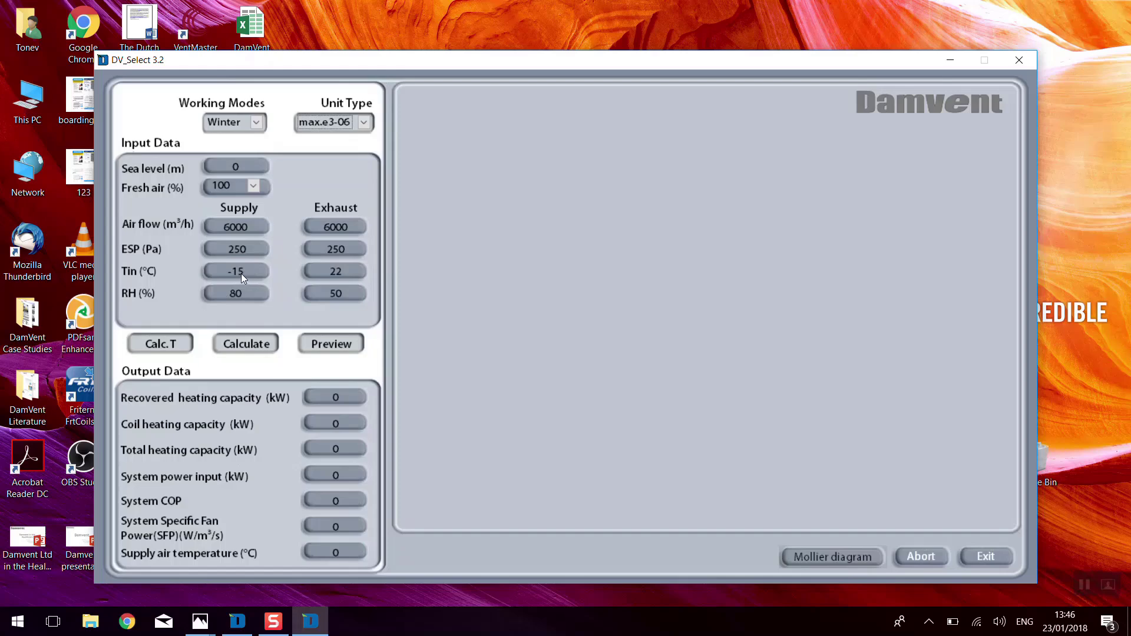
- Set the exhaust relative humidity to 30% and calculate the max.e3-06 unit in Winter mode
left_click(344, 291)
left_click(270, 348)
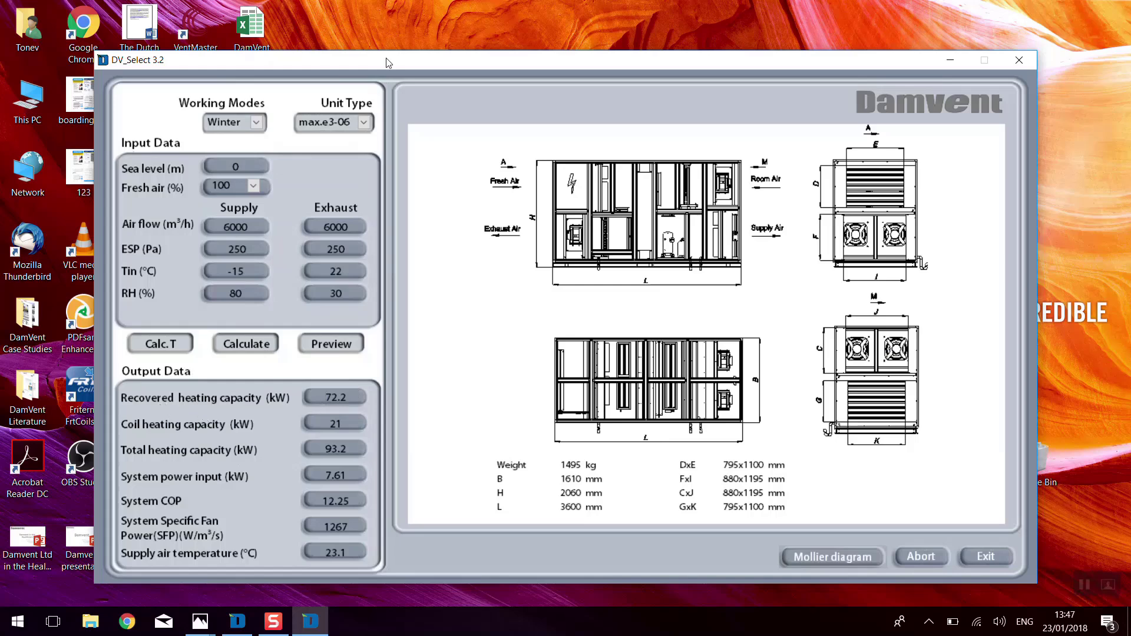
left_click_drag(389, 63, 305, 20)
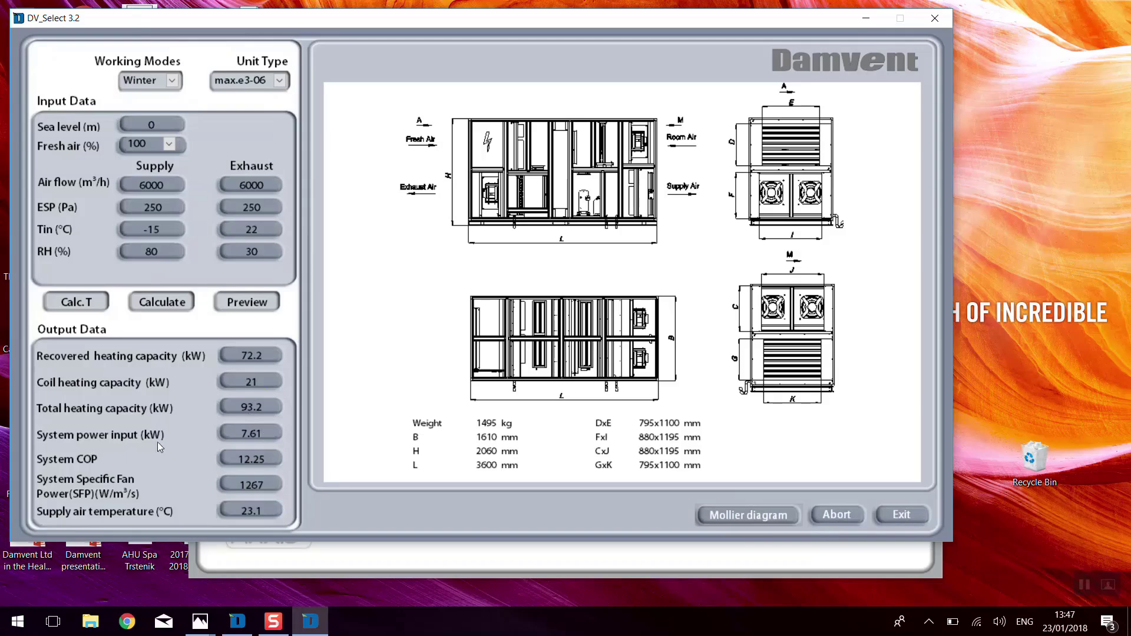
- Check the calculated system power input and supply air temperature, and open the unit's technical printout
double_click(266, 434)
double_click(262, 510)
left_click(268, 303)
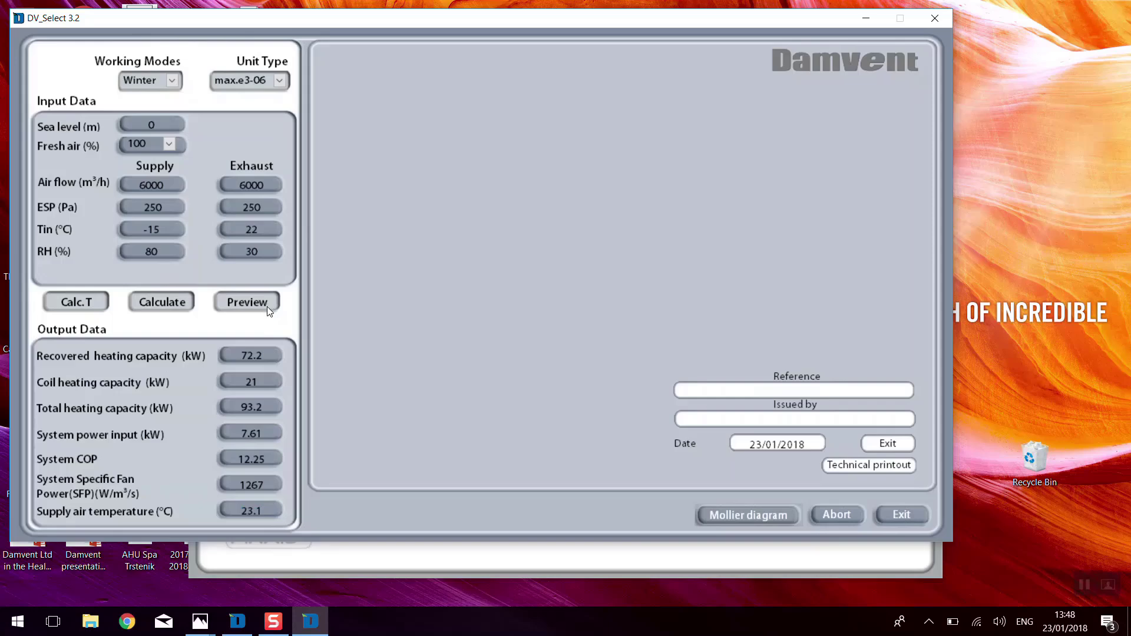
left_click(852, 466)
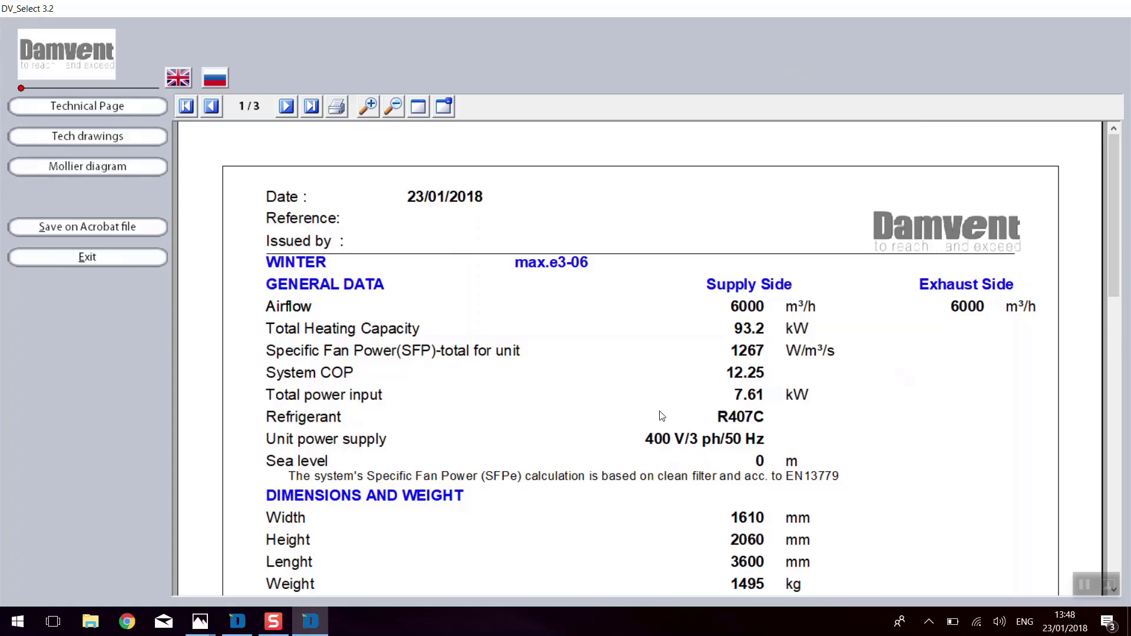
- Examine the printout's dimensions, pressure drop, filter and rotary heat exchanger data
scroll(668, 359, "down", 2)
scroll(667, 359, "down", 10)
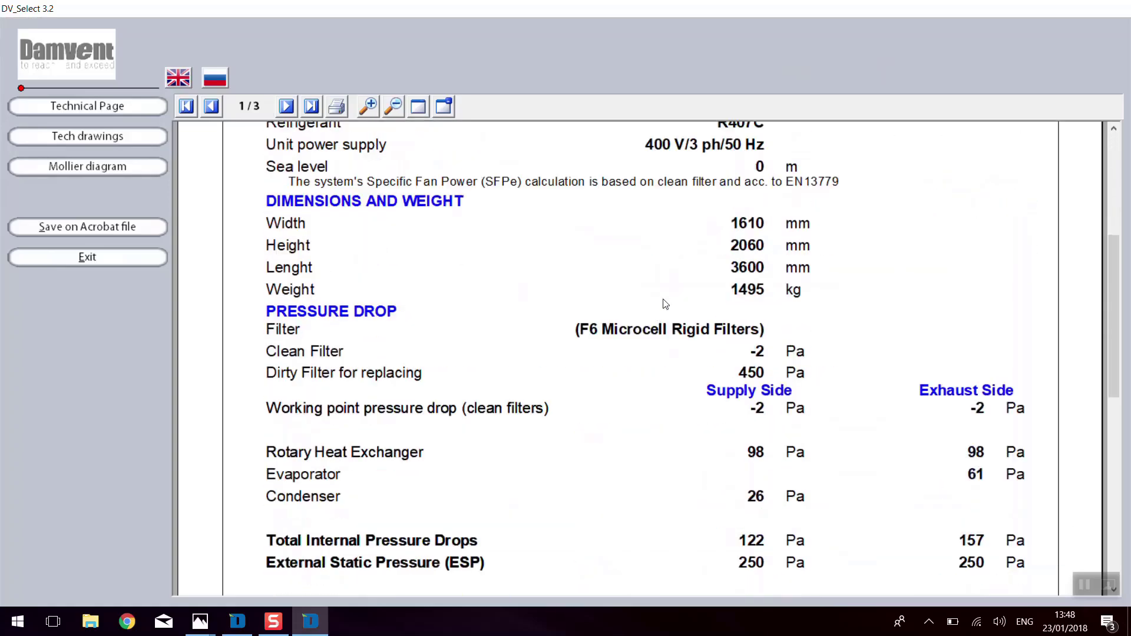
scroll(664, 301, "down", 2)
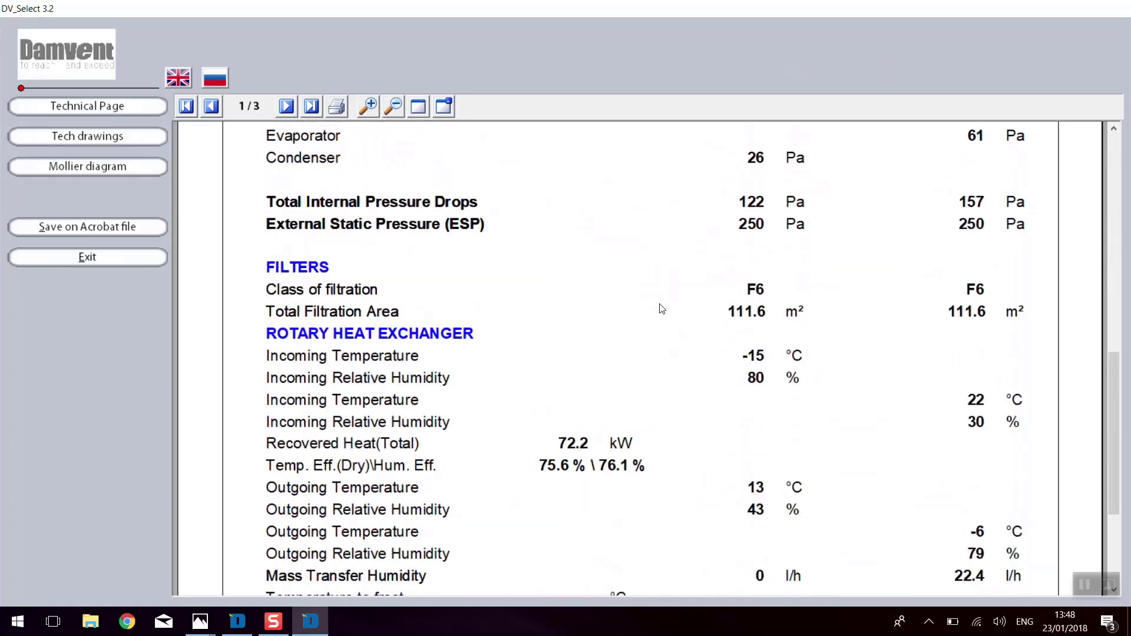
scroll(595, 324, "down", 3)
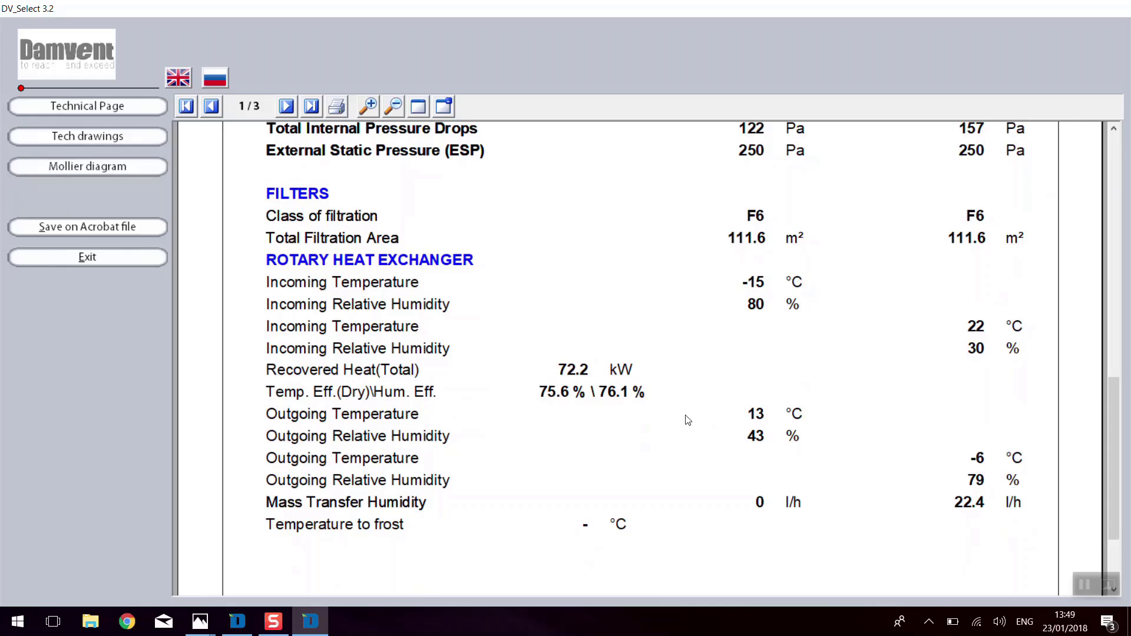
scroll(665, 371, "down", 10)
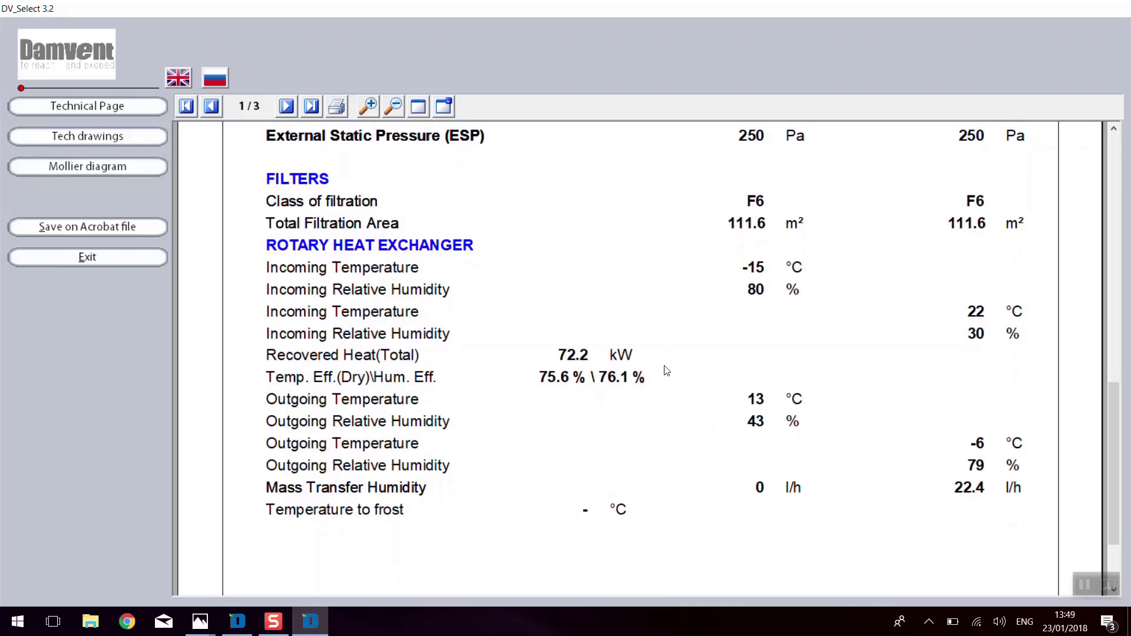
- Examine the evaporator, condenser, compressor and fan sections of the technical printout
scroll(656, 319, "down", 4)
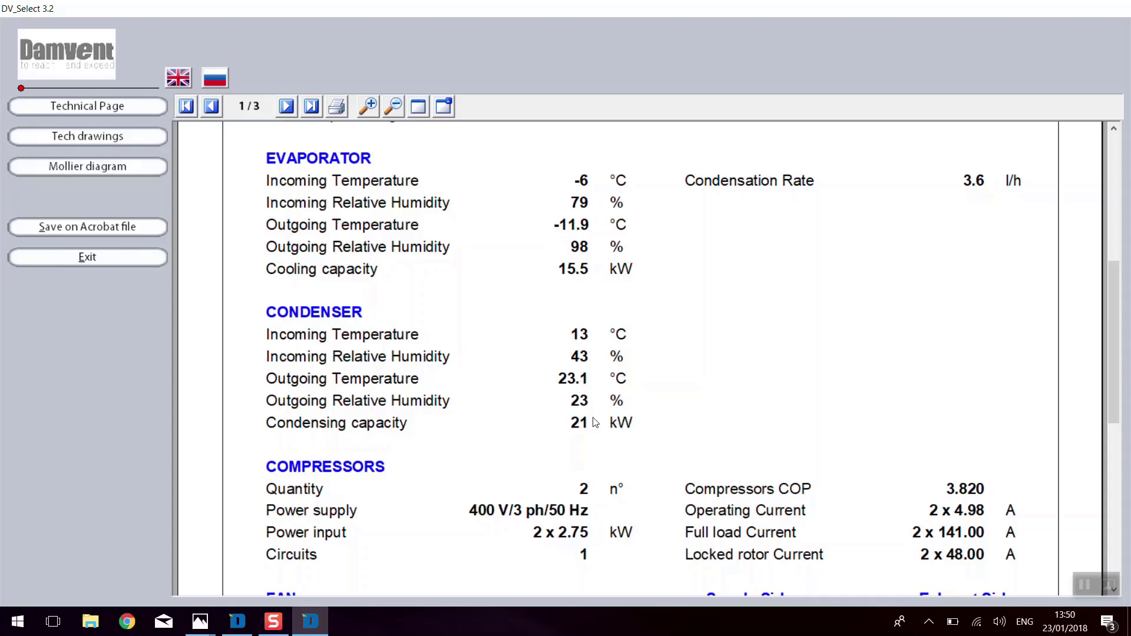
scroll(598, 410, "down", 1)
scroll(597, 393, "down", 1)
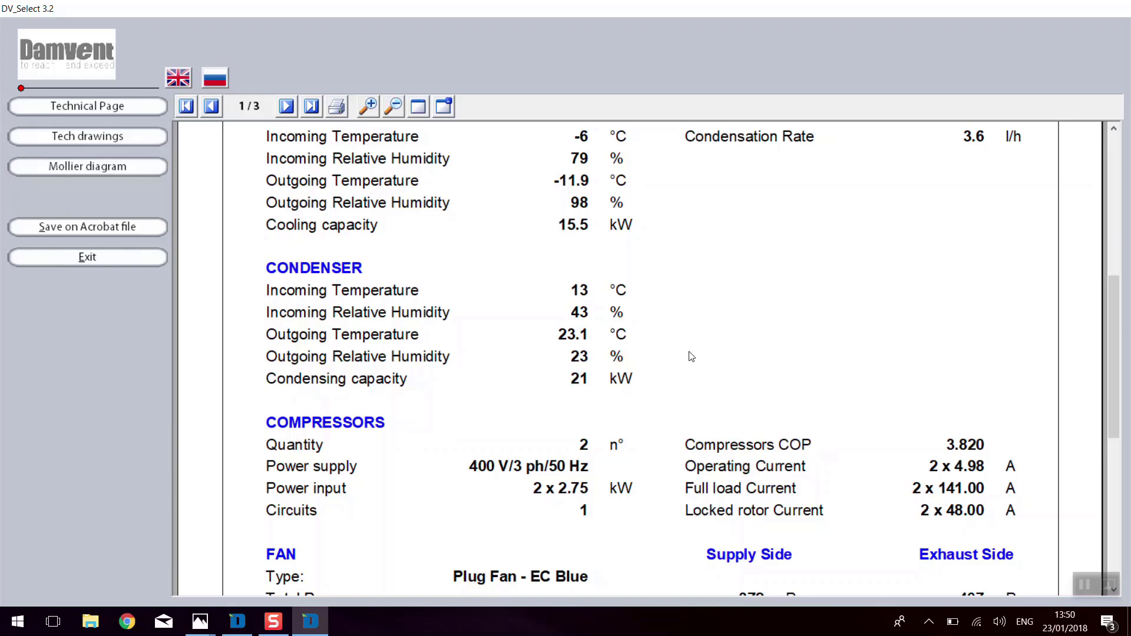
scroll(690, 341, "up", 2)
scroll(689, 335, "up", 4)
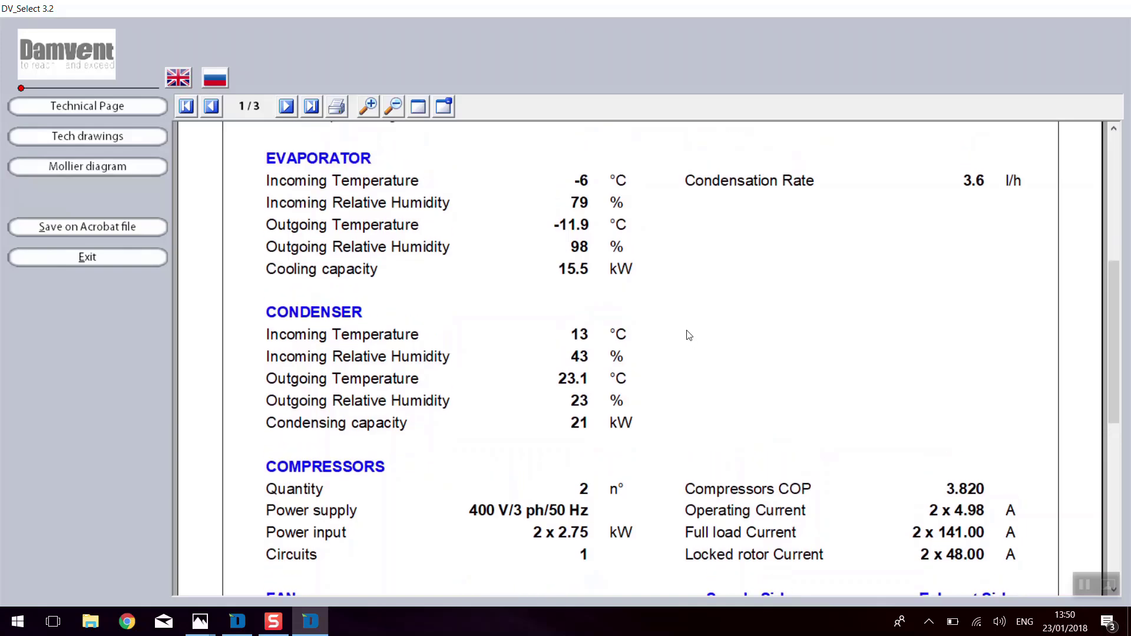
scroll(647, 317, "up", 3)
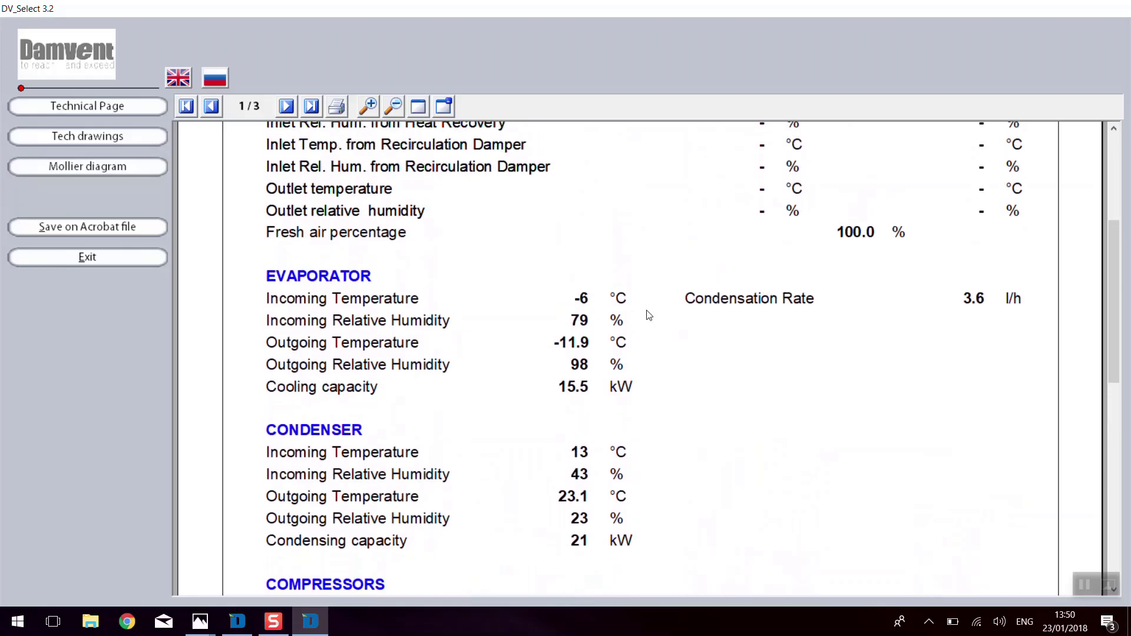
scroll(643, 307, "down", 9)
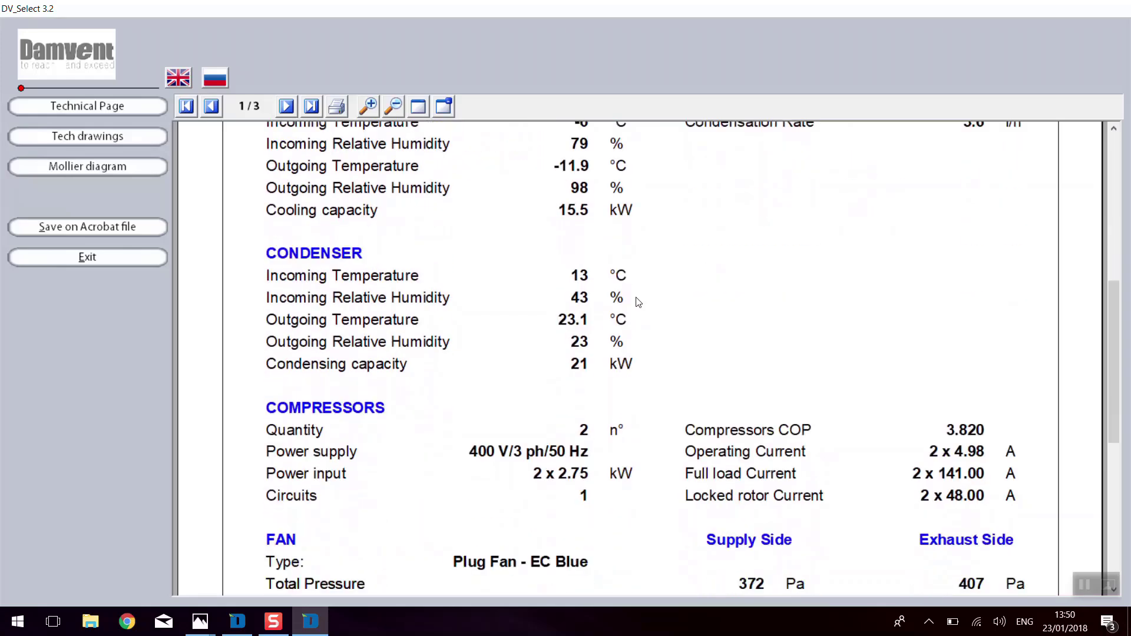
scroll(528, 294, "down", 1)
scroll(528, 294, "down", 8)
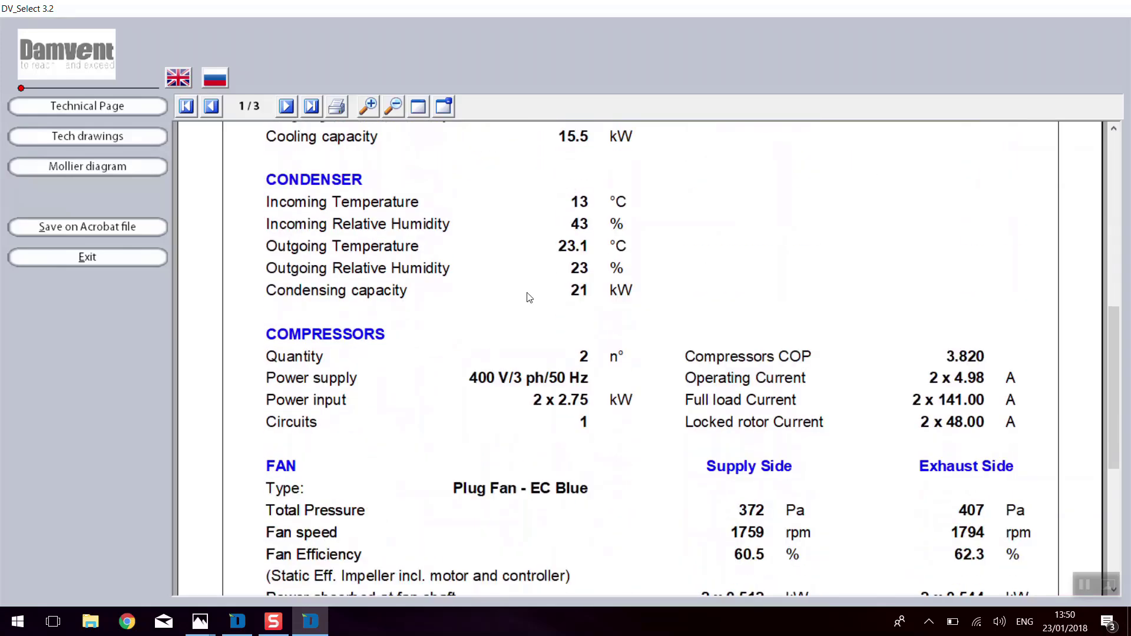
scroll(530, 293, "down", 15)
scroll(532, 293, "down", 10)
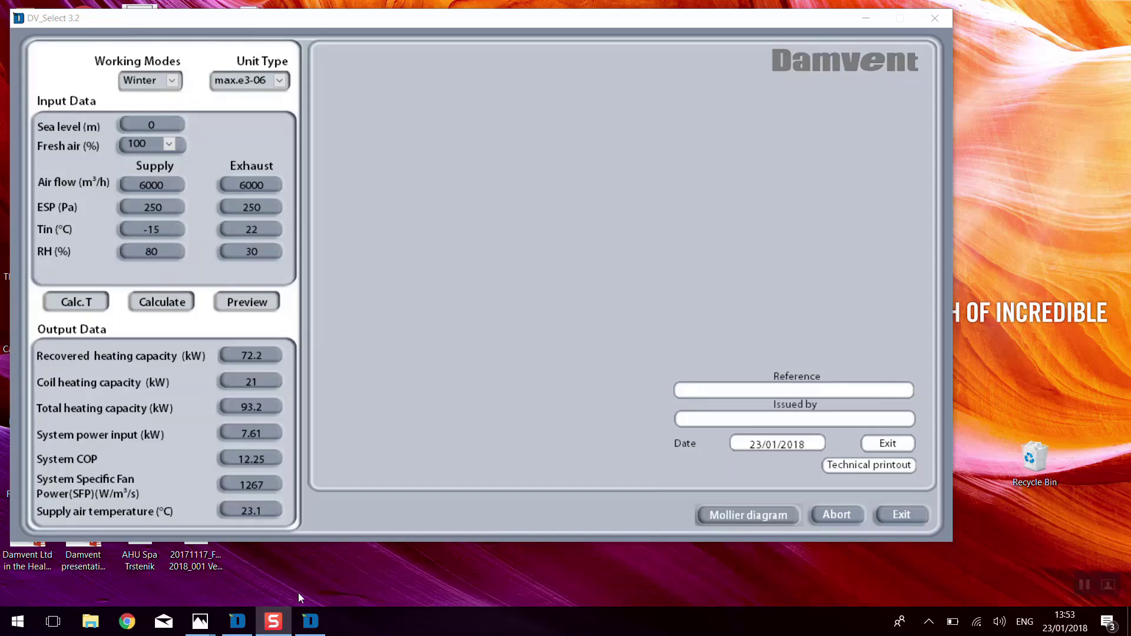
- Switch to the 1.jpg image in Photos and examine the eQ Prime unit's drawing, project data and functional section summary
mouse_move(191, 617)
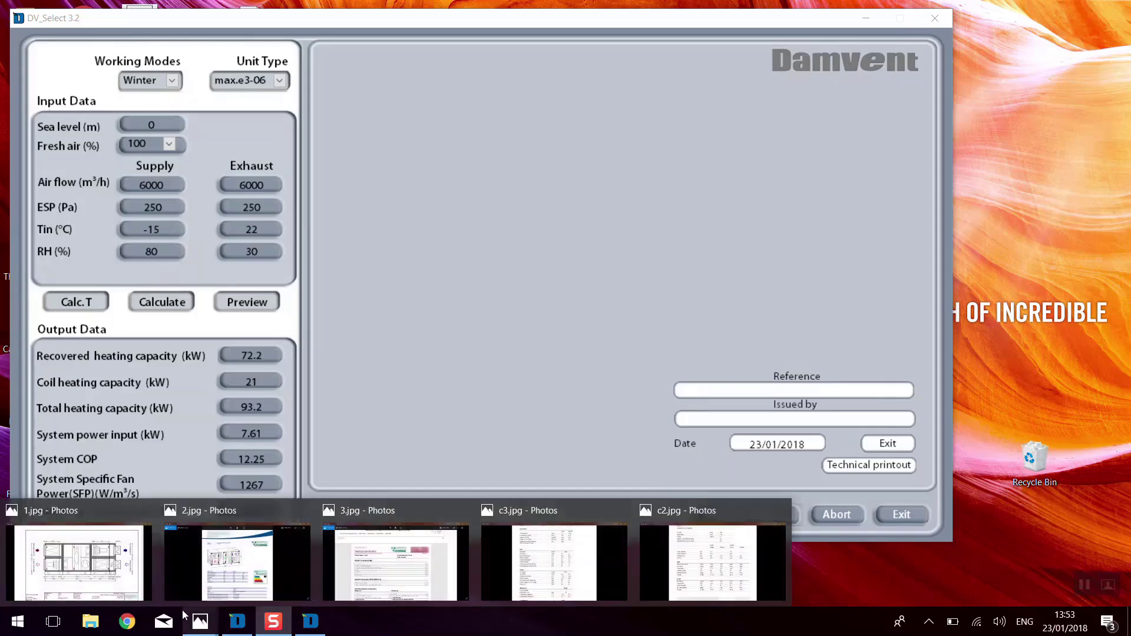
left_click(79, 563)
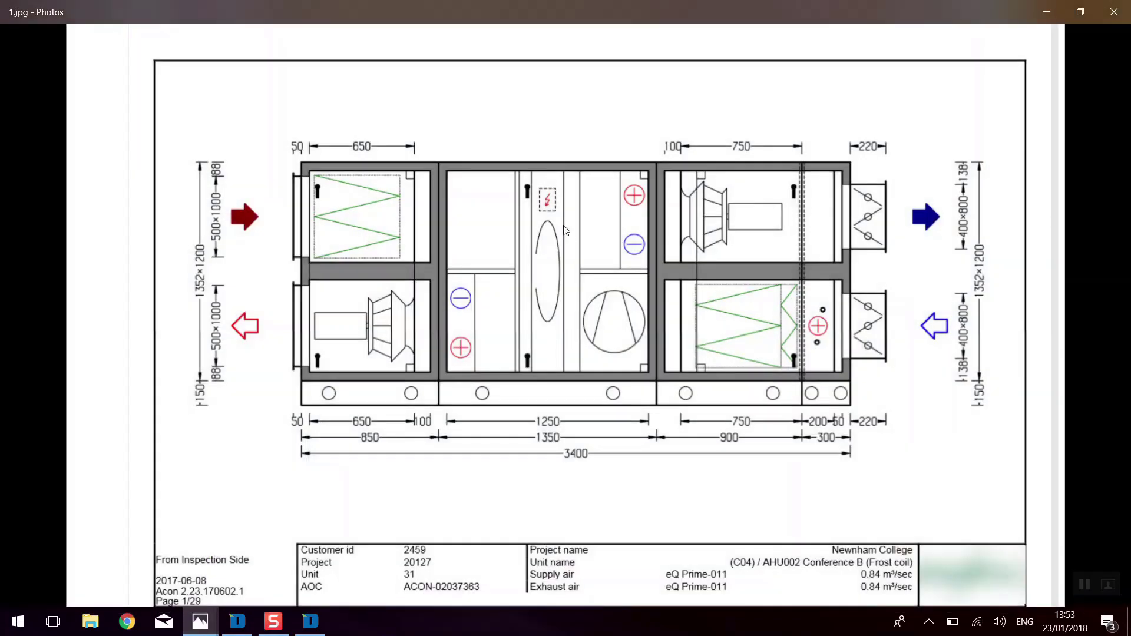
scroll(564, 230, "down", 3)
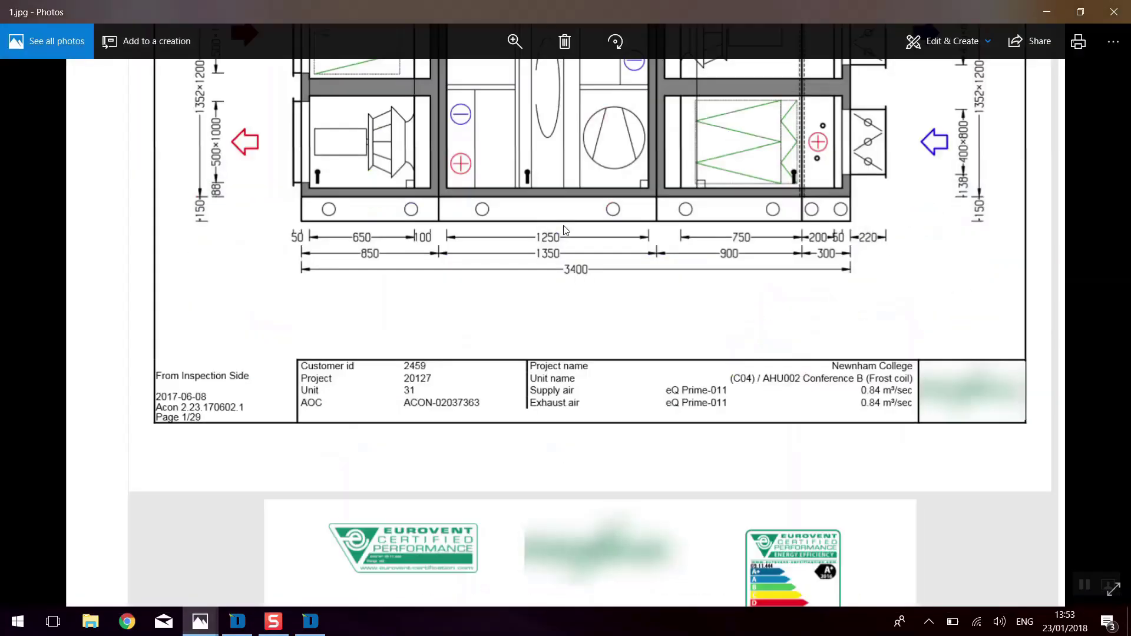
scroll(565, 230, "down", 3)
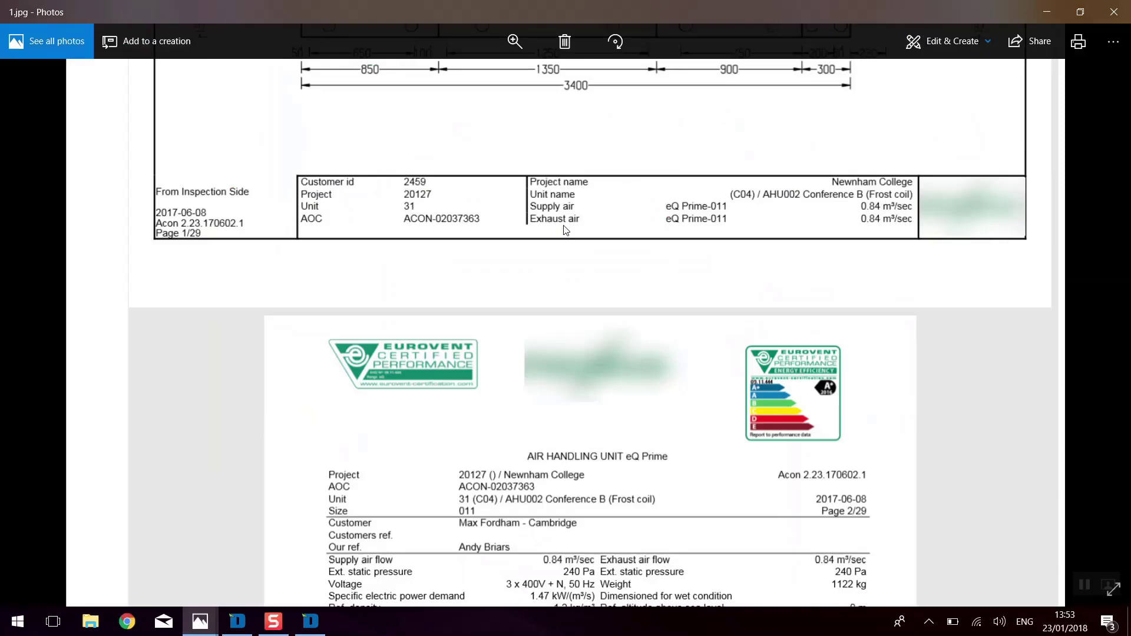
scroll(566, 230, "down", 3)
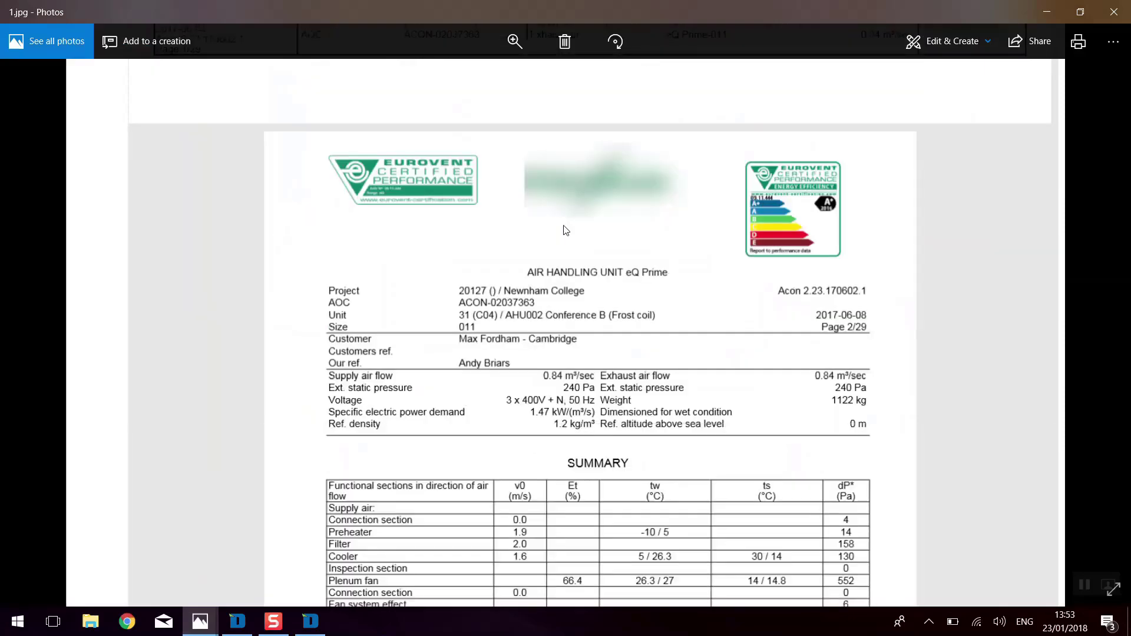
scroll(565, 230, "down", 3)
scroll(565, 230, "down", 3)
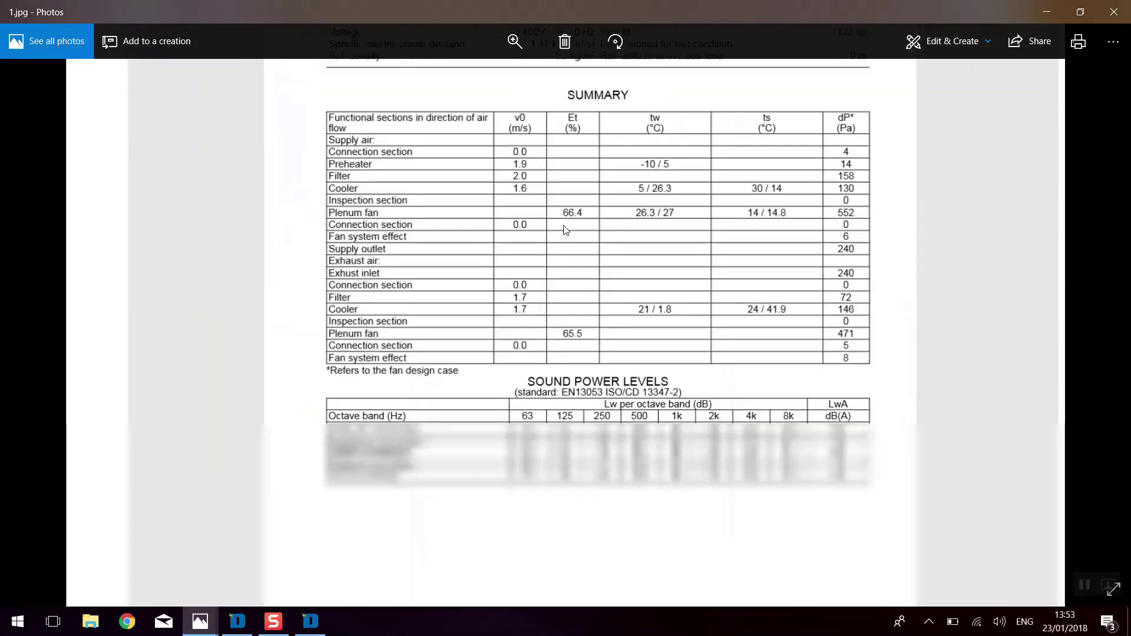
- Examine the eQ Prime unit's summary technical specification, motor data and sound power levels in 1.jpg
scroll(564, 229, "down", 3)
scroll(564, 230, "down", 3)
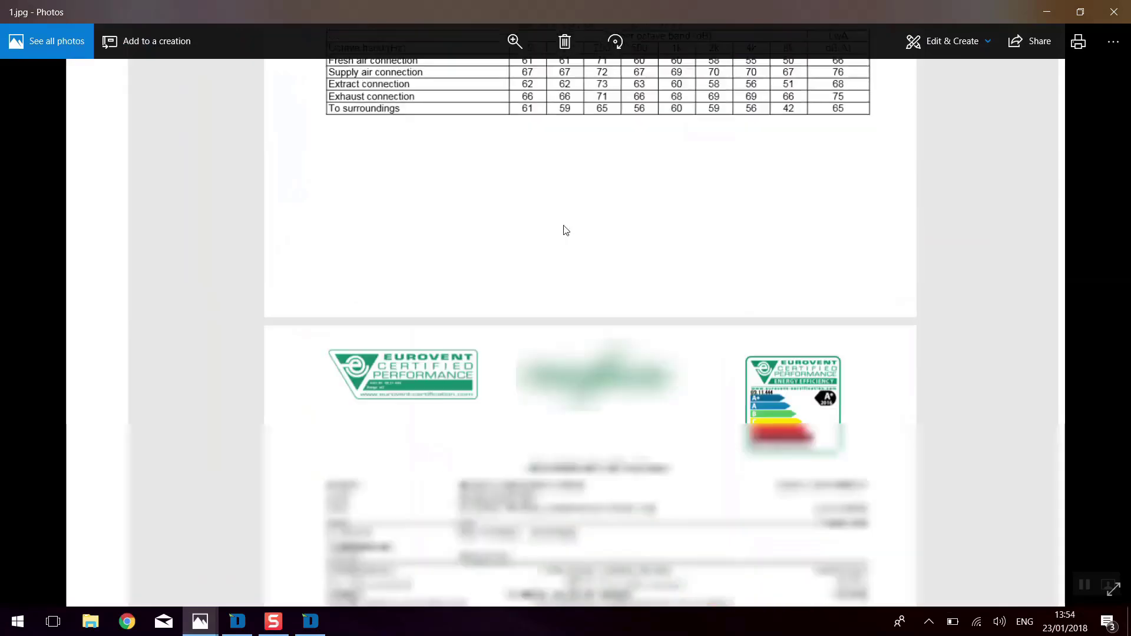
scroll(565, 230, "down", 3)
scroll(566, 230, "down", 3)
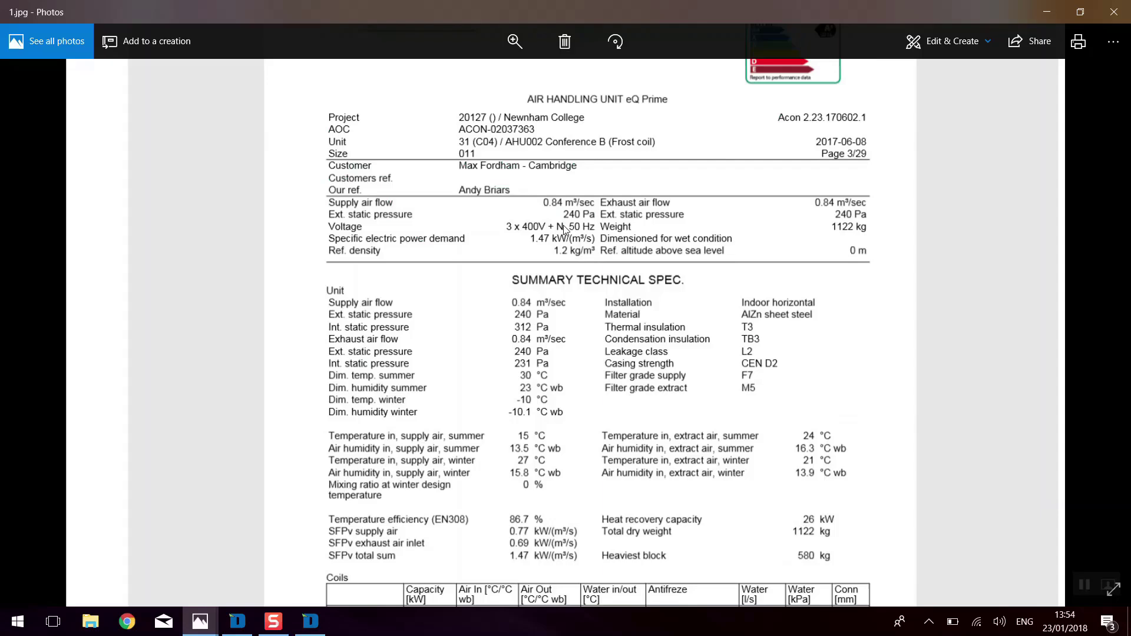
scroll(564, 229, "down", 3)
scroll(564, 229, "down", 9)
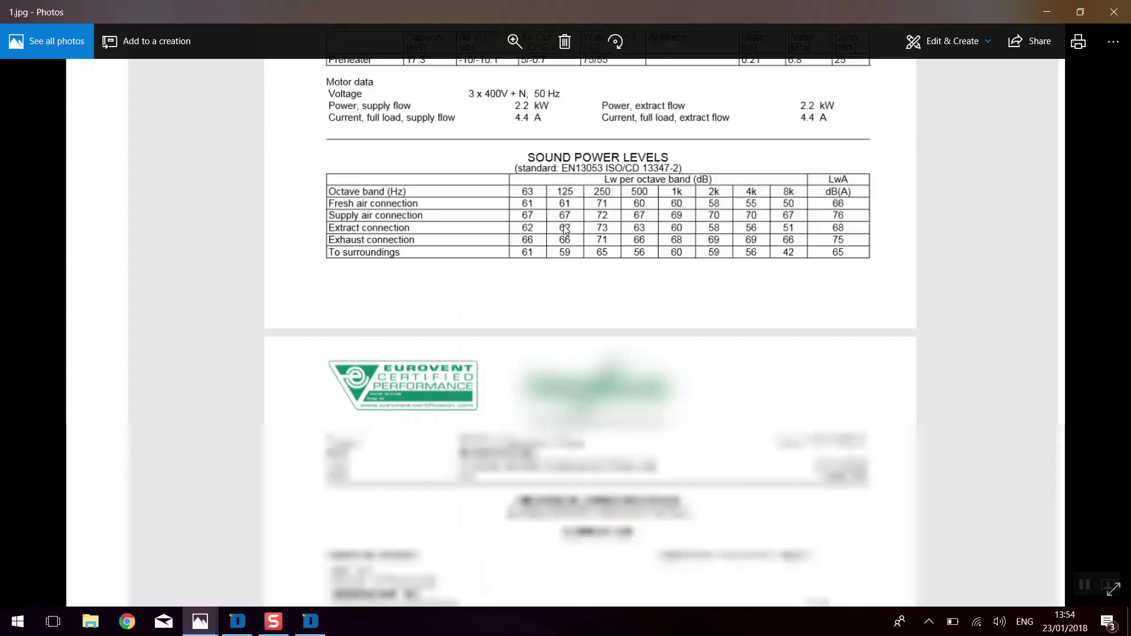